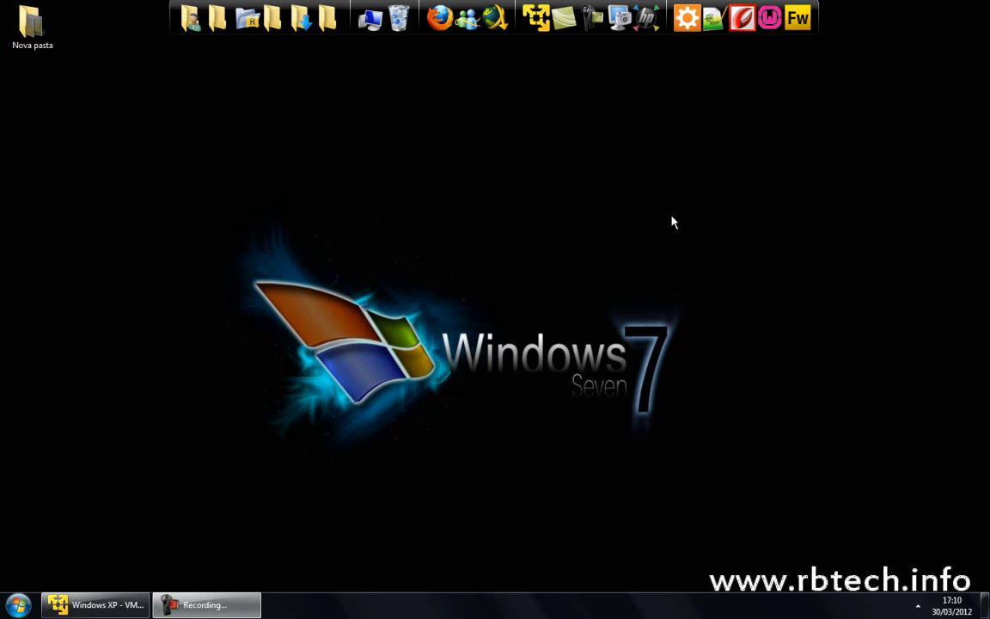
Switch to the Windows XP virtual machine in VMware Player, direct input to the guest and release the pointer back to the host.
{"action": "left_click", "coordinate": [96, 604]}
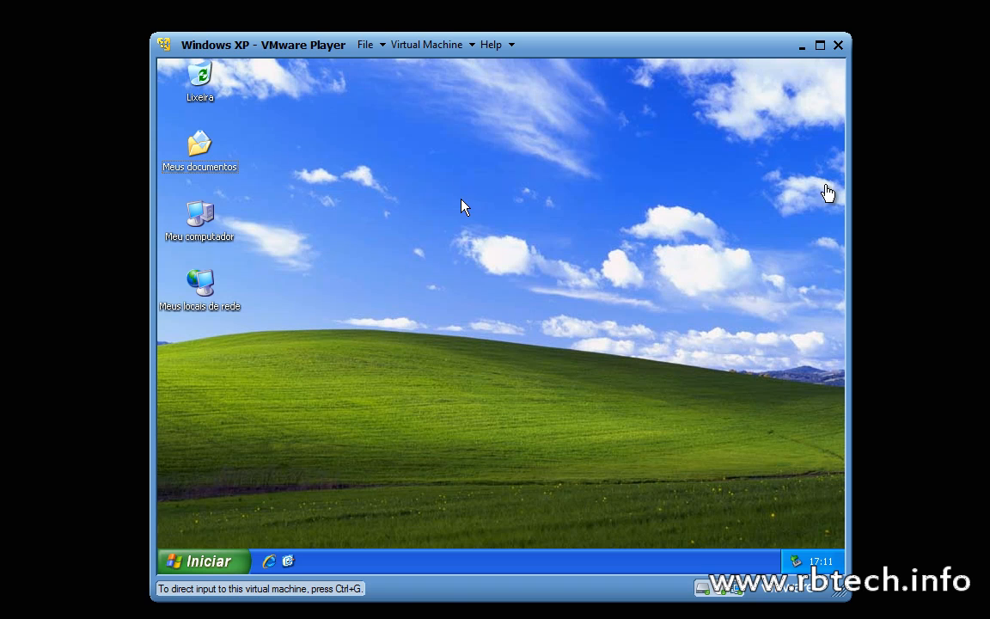
{"action": "left_click_drag", "start_coordinate": [692, 54], "coordinate": [680, 37]}
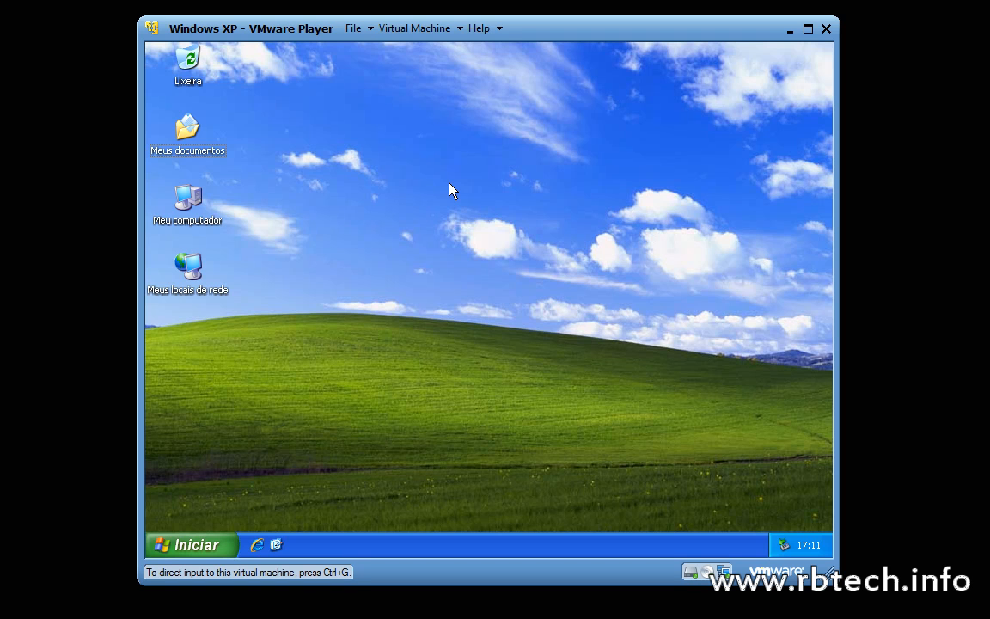
{"action": "left_click", "coordinate": [452, 191]}
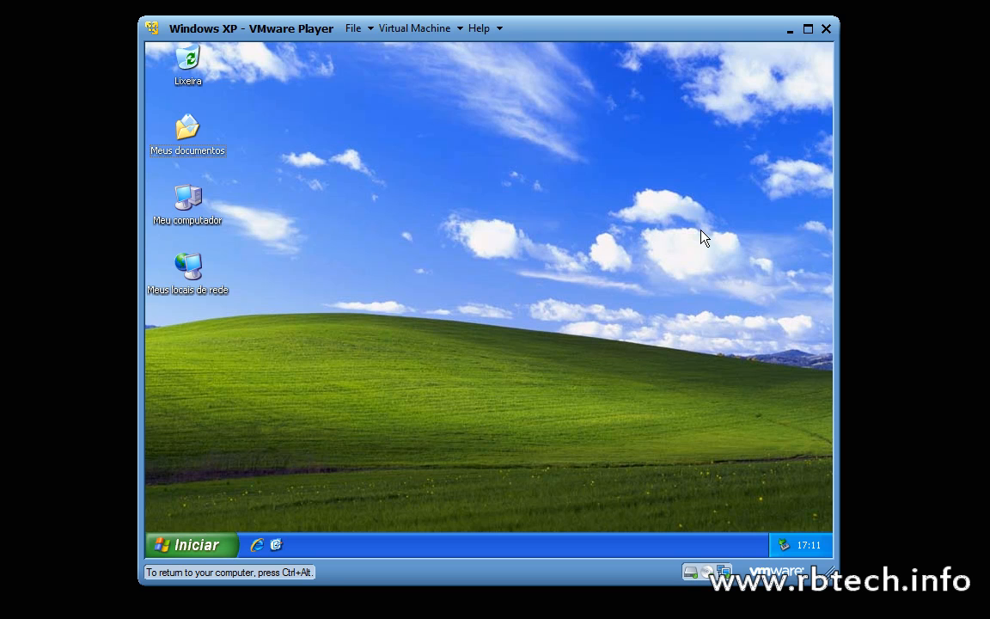
{"action": "key", "text": "ctrl+alt"}
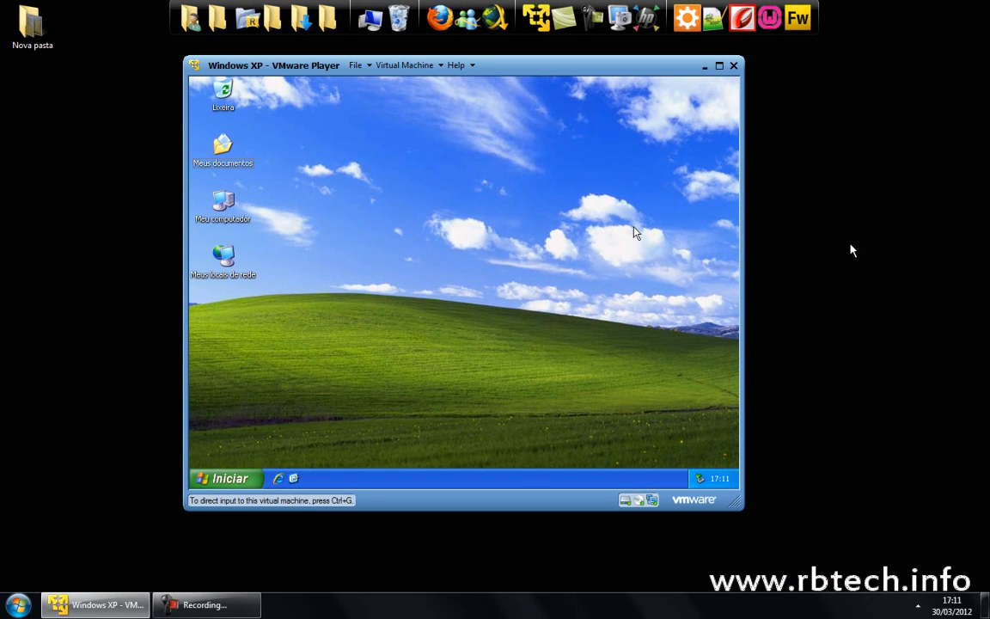
{"action": "left_click", "coordinate": [831, 290]}
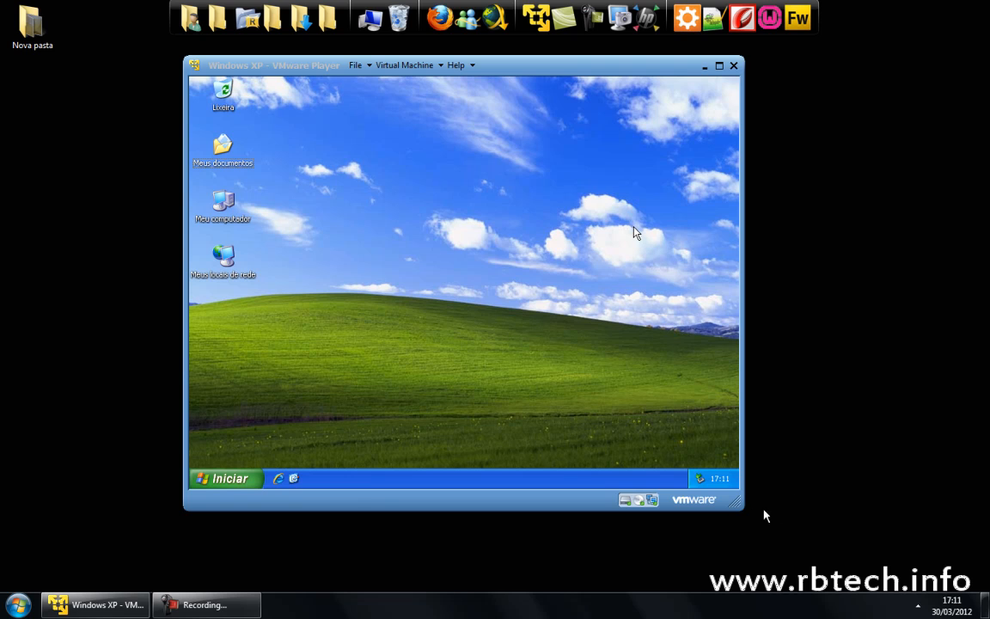
Try to enlarge the virtual machine window from its corner, and switch it to full screen and back.
{"action": "left_click_drag", "start_coordinate": [735, 504], "coordinate": [805, 543]}
{"action": "left_click_drag", "start_coordinate": [739, 507], "coordinate": [837, 541]}
{"action": "left_click_drag", "start_coordinate": [743, 506], "coordinate": [832, 532]}
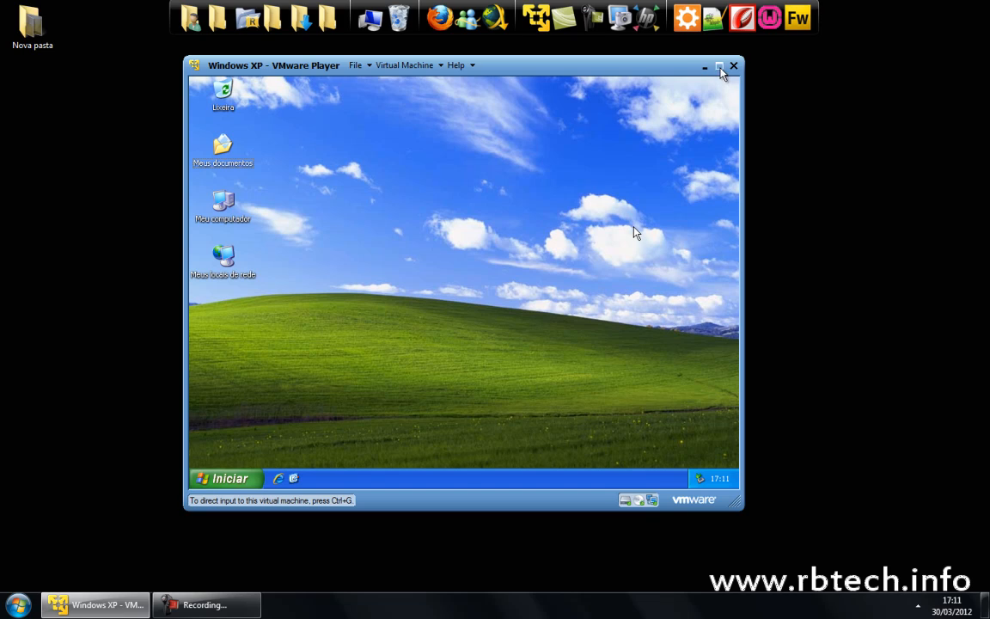
{"action": "left_click", "coordinate": [720, 65]}
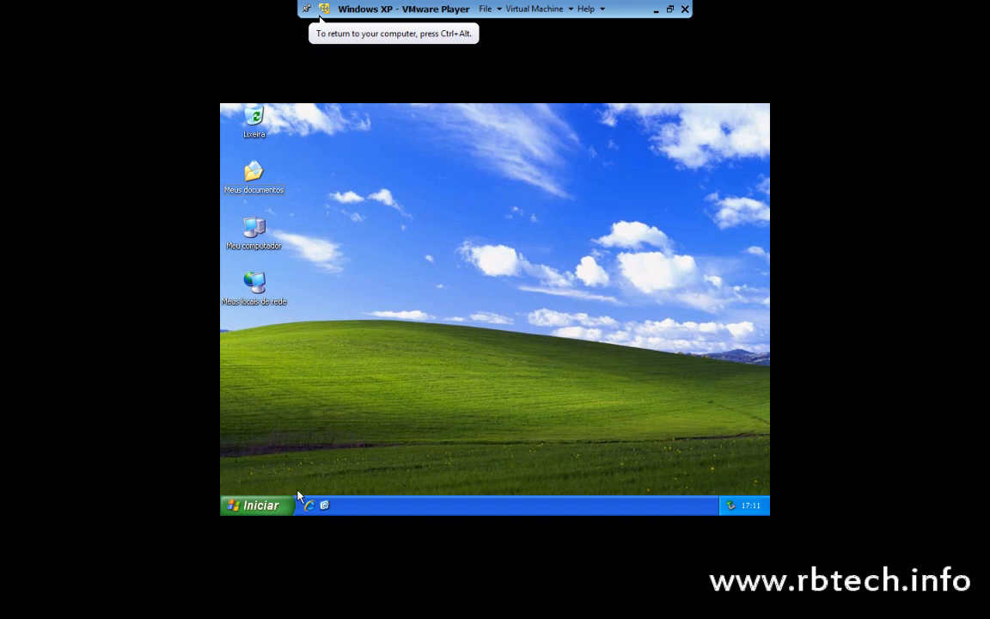
{"action": "key", "text": "ctrl+alt+Return"}
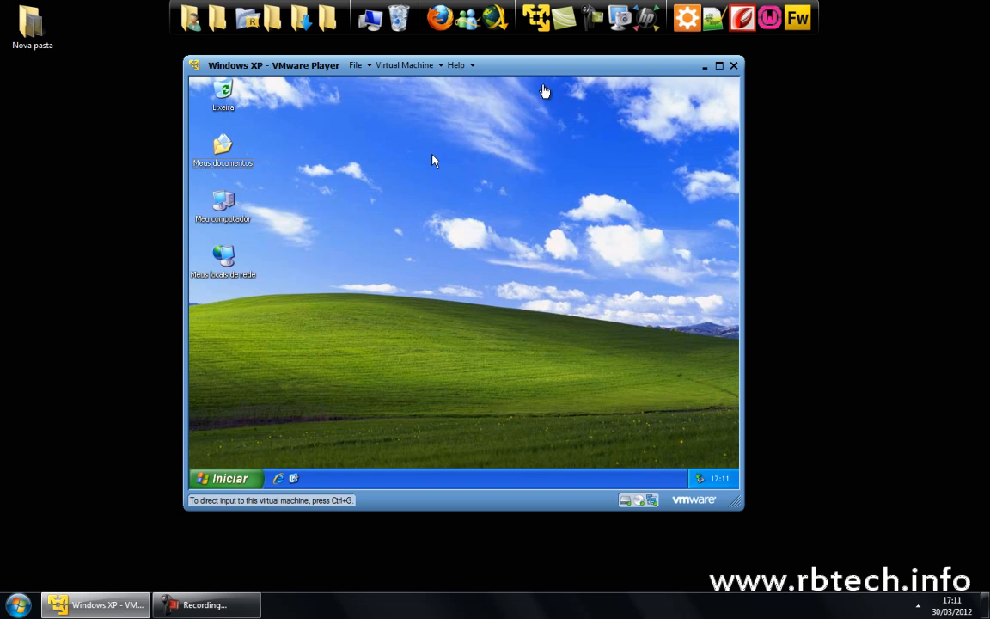
Start the VMware Tools installation for the Windows XP virtual machine.
{"action": "left_click_drag", "start_coordinate": [544, 68], "coordinate": [548, 74]}
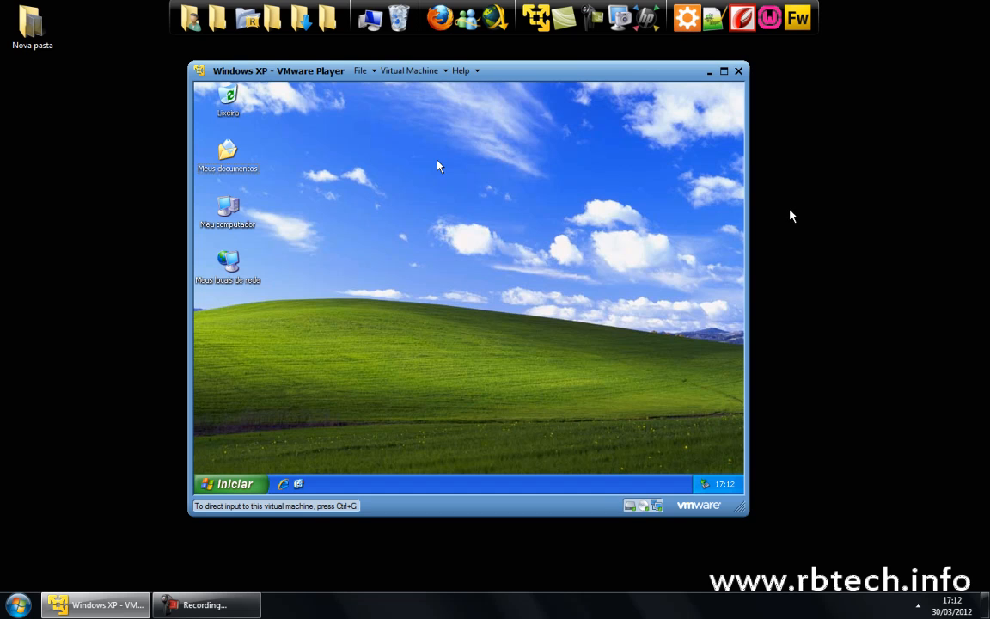
{"action": "mouse_move", "coordinate": [557, 81]}
{"action": "left_mouse_down"}
{"action": "mouse_move", "coordinate": [561, 90]}
{"action": "mouse_move", "coordinate": [550, 86]}
{"action": "left_mouse_up"}
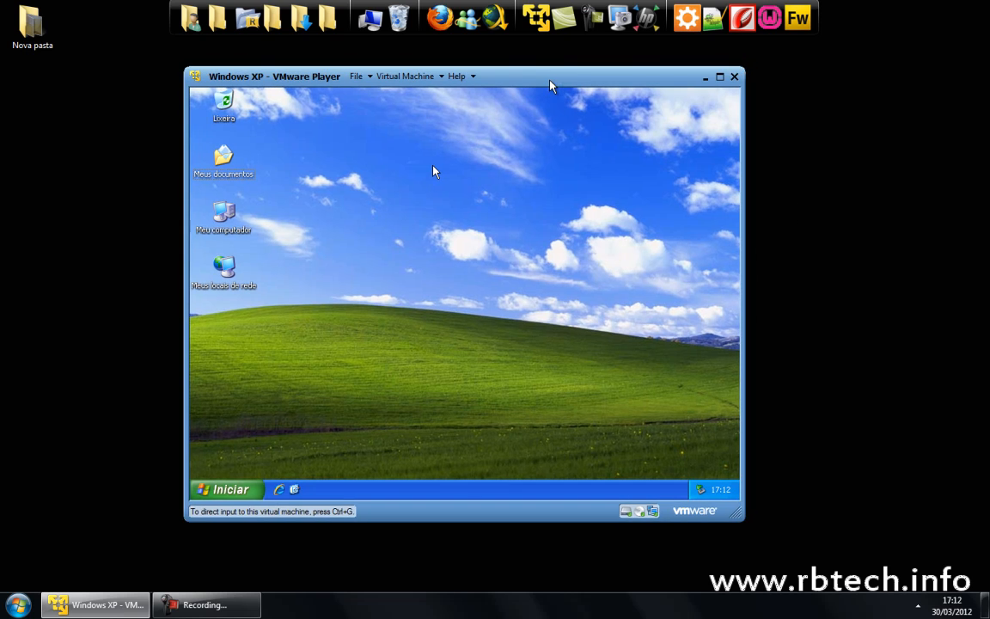
{"action": "left_click", "coordinate": [406, 78]}
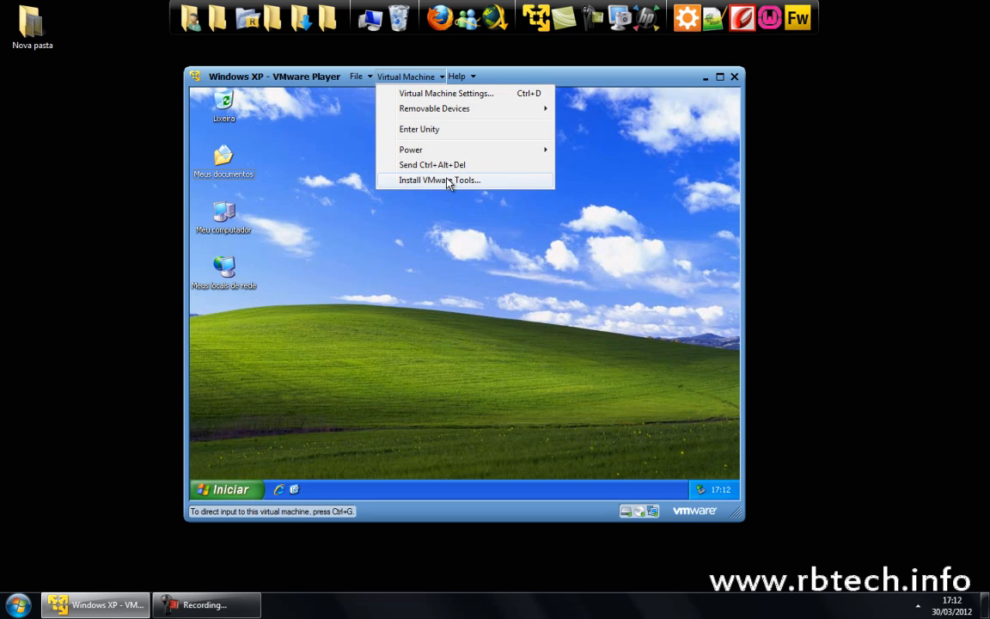
{"action": "left_click", "coordinate": [509, 184]}
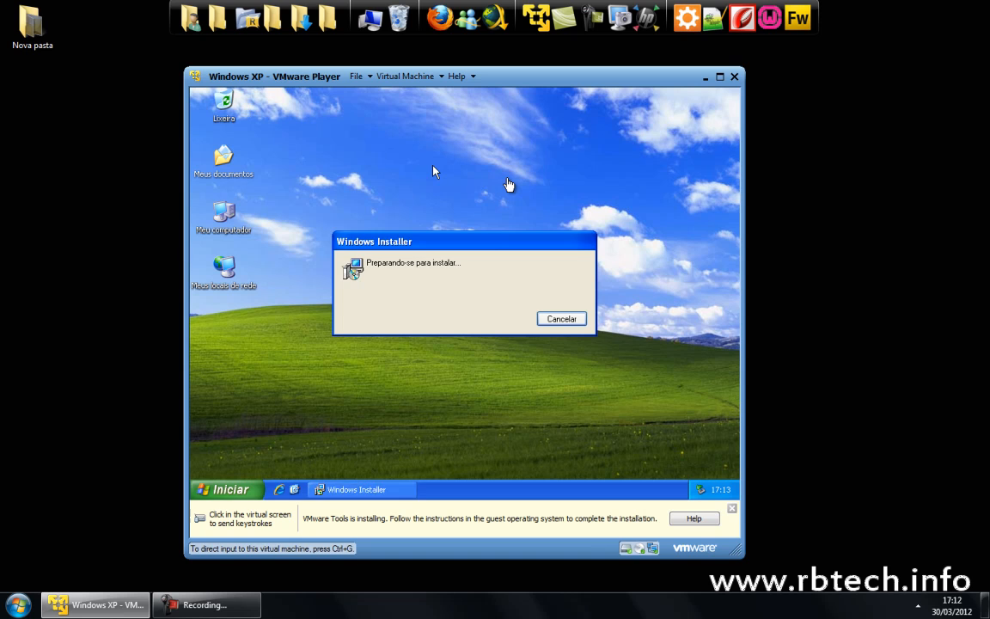
Examine the setup files on the VMware Tools (D:) drive in the guest's file explorer and close the window.
{"action": "left_click", "coordinate": [230, 215]}
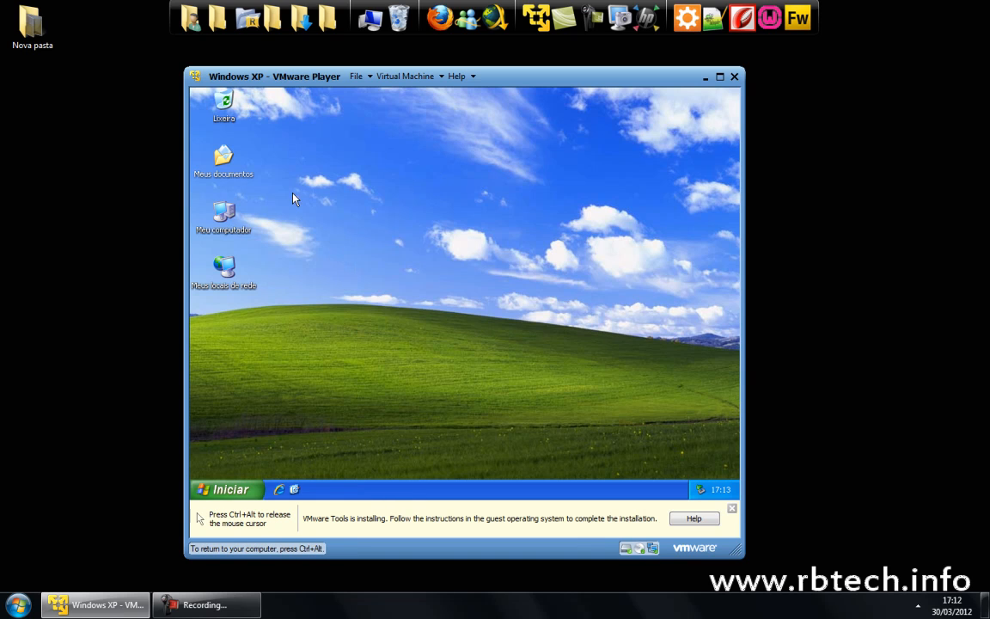
{"action": "double_click", "coordinate": [230, 218]}
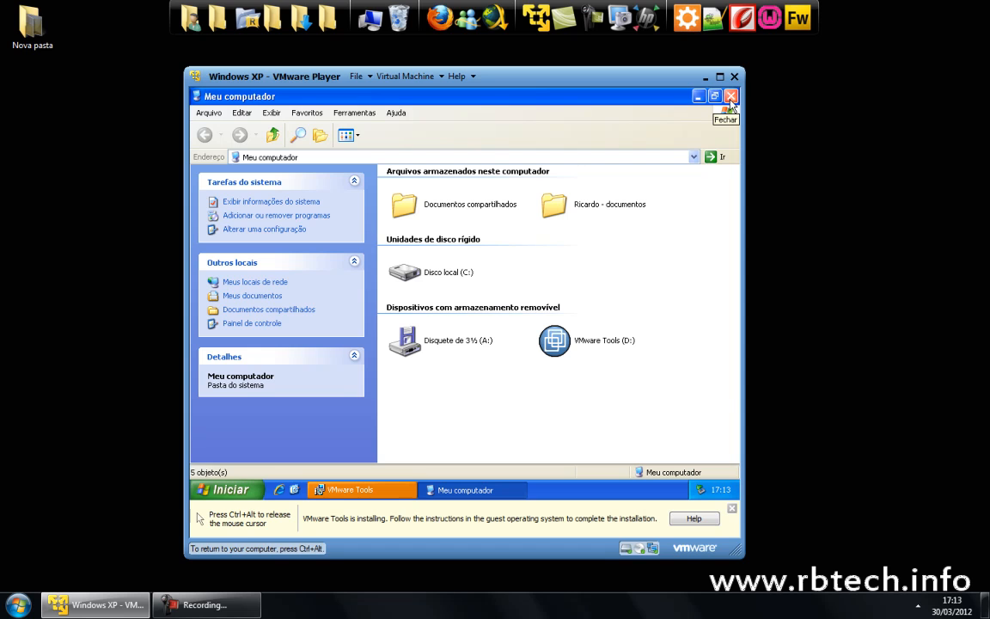
{"action": "left_click", "coordinate": [319, 135]}
{"action": "left_click", "coordinate": [261, 245]}
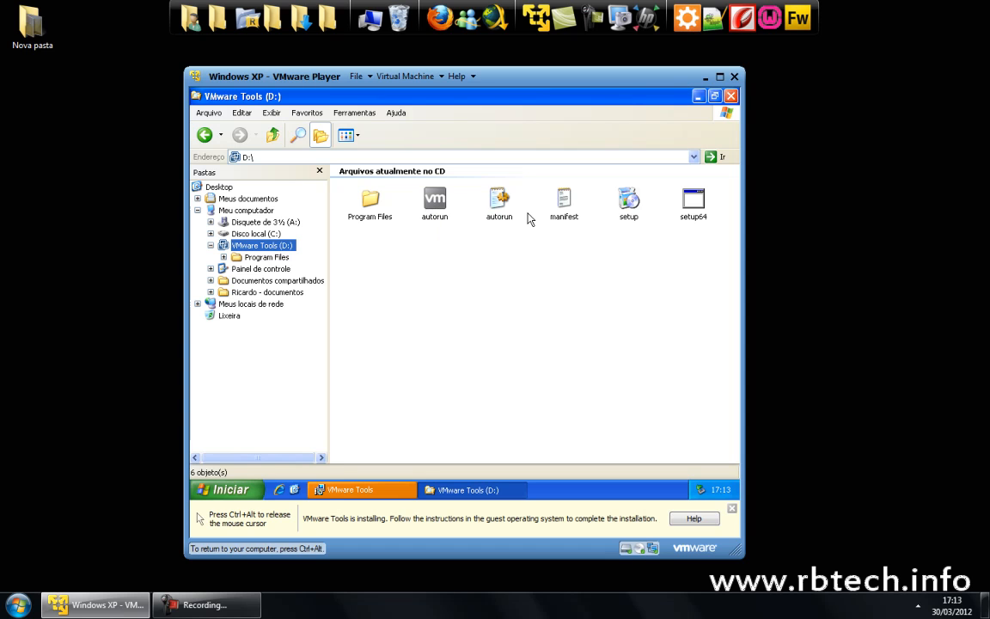
{"action": "left_click", "coordinate": [630, 209]}
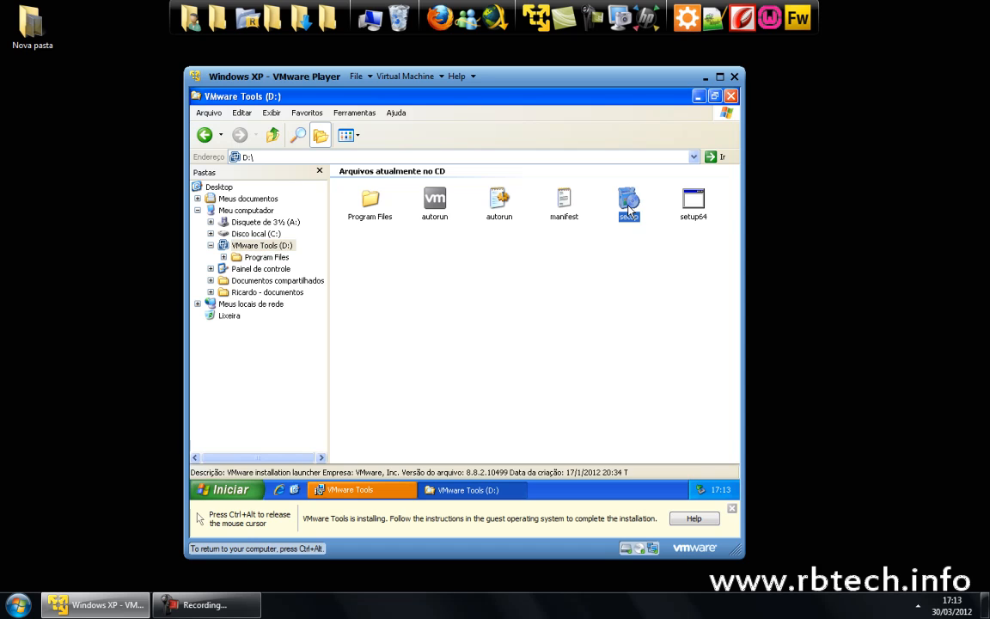
{"action": "left_click", "coordinate": [731, 96]}
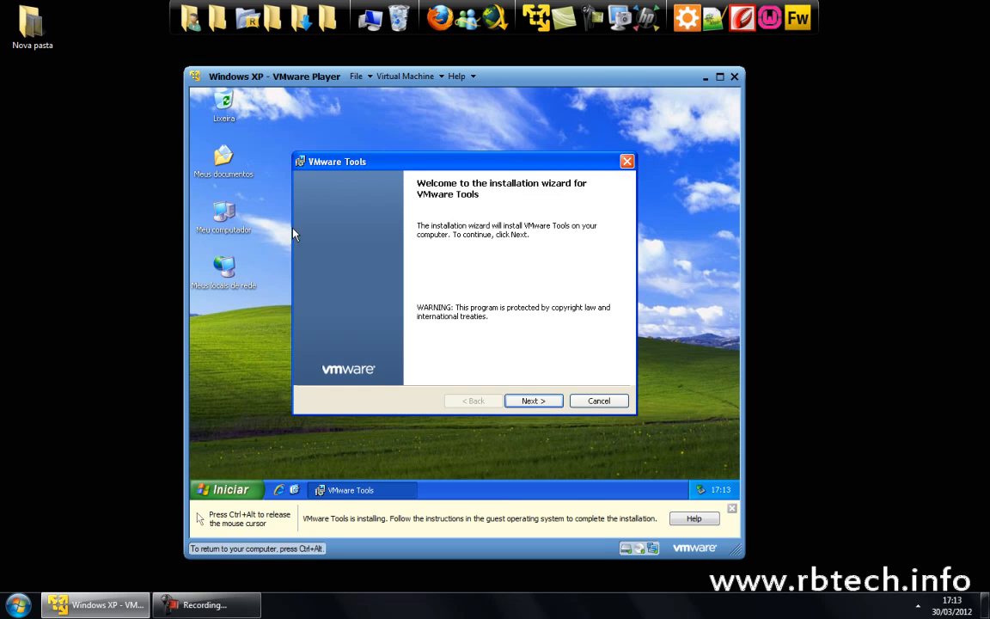
Install VMware Tools in the guest with the Complete setup type, dismissing the Java update notification.
{"action": "left_click", "coordinate": [521, 400]}
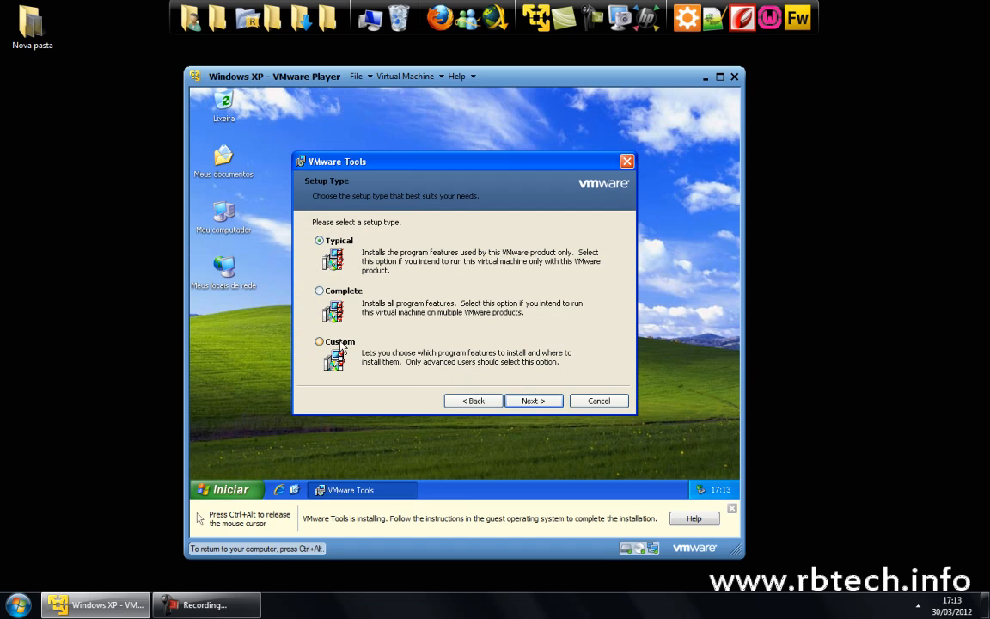
{"action": "left_click", "coordinate": [333, 293]}
{"action": "left_click", "coordinate": [541, 400]}
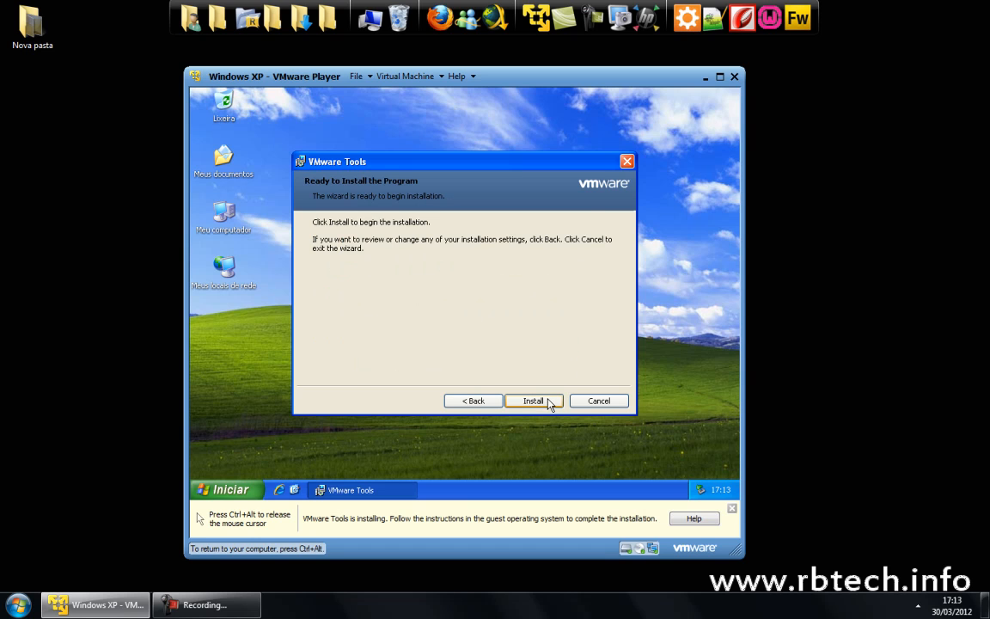
{"action": "left_click", "coordinate": [547, 404]}
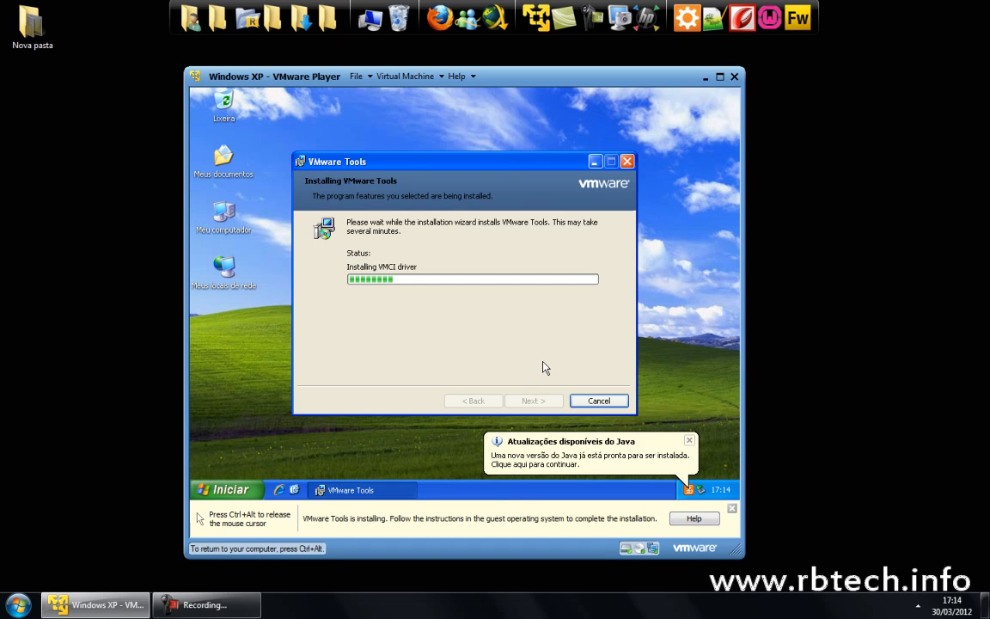
{"action": "left_click", "coordinate": [689, 440]}
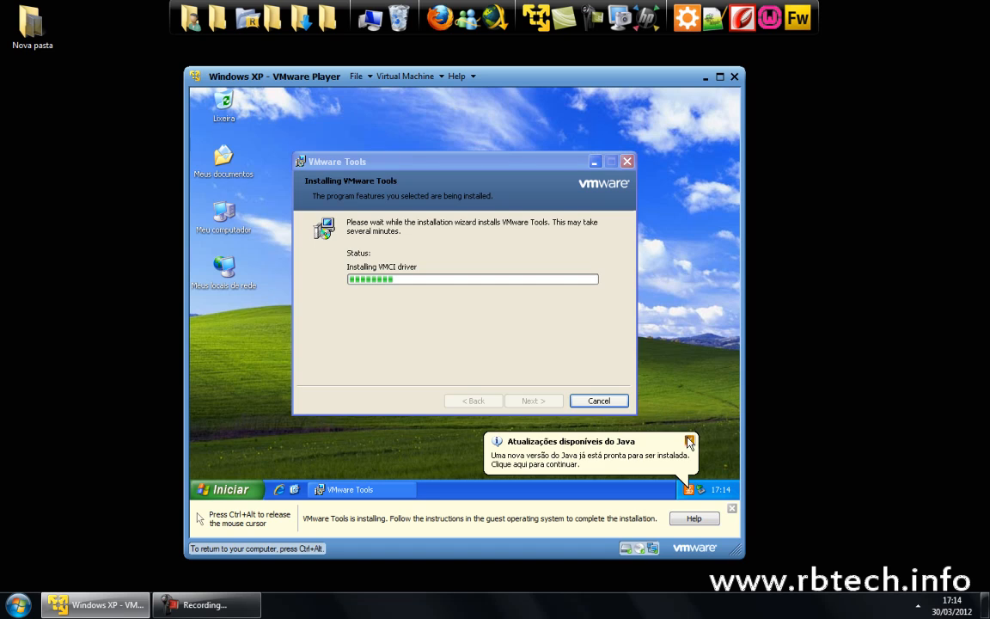
{"action": "left_click", "coordinate": [559, 165]}
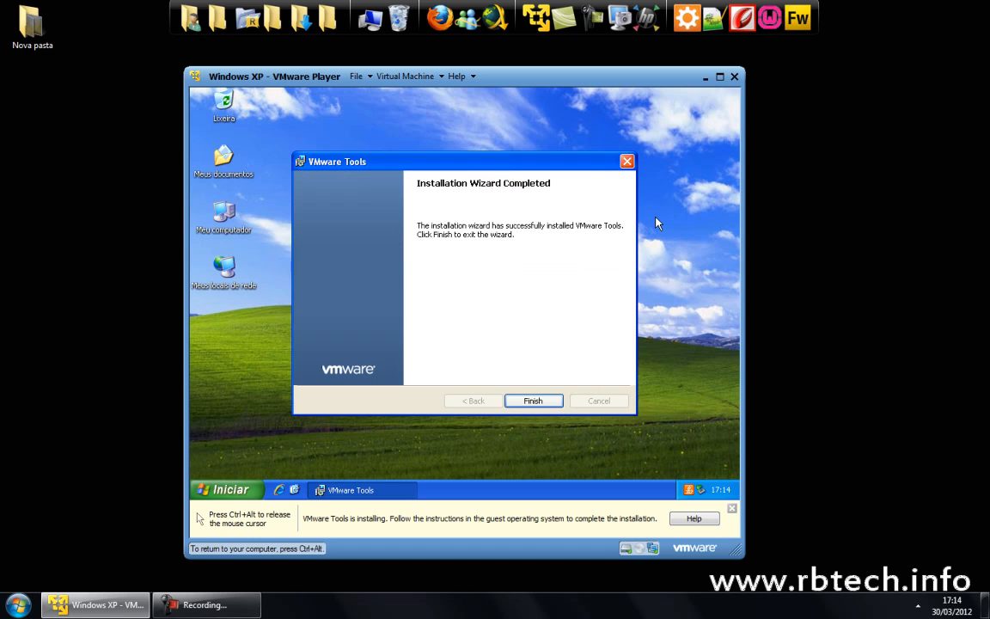
Finish the VMware Tools installation wizard and restart the guest system immediately.
{"action": "left_click", "coordinate": [227, 216]}
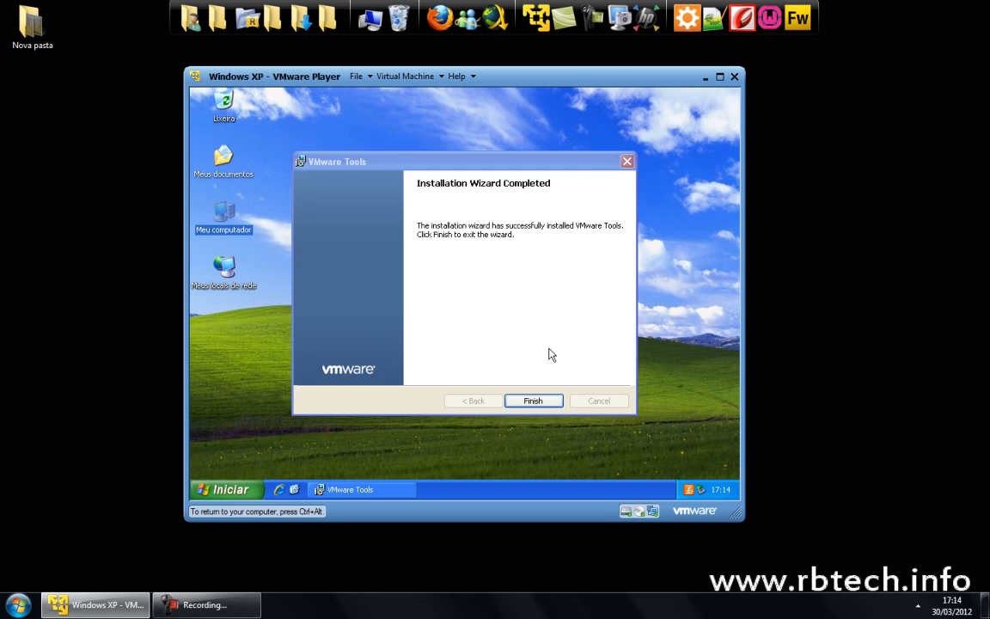
{"action": "left_click", "coordinate": [547, 403]}
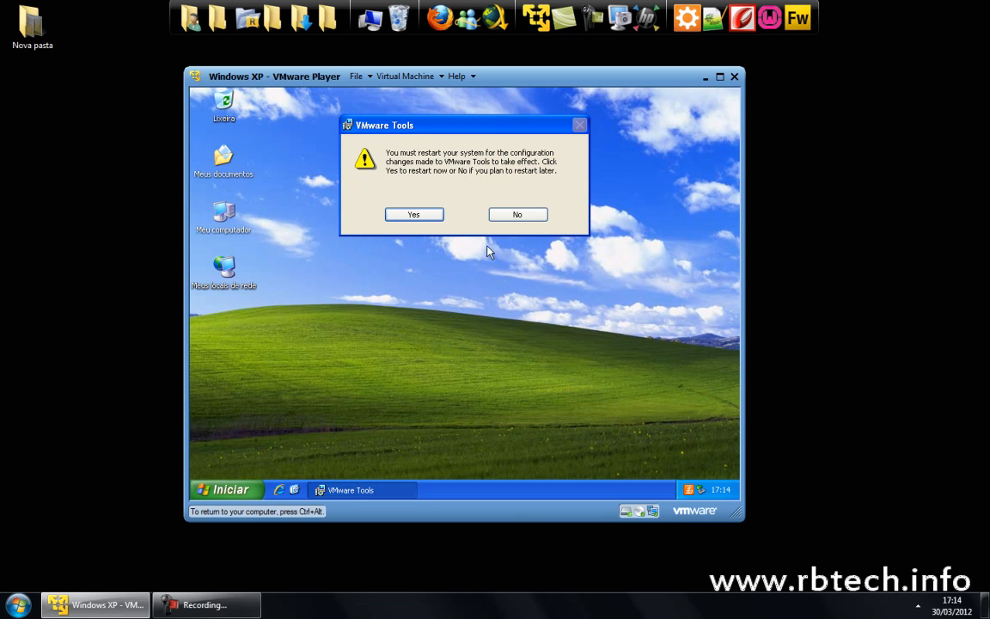
{"action": "left_click", "coordinate": [429, 214]}
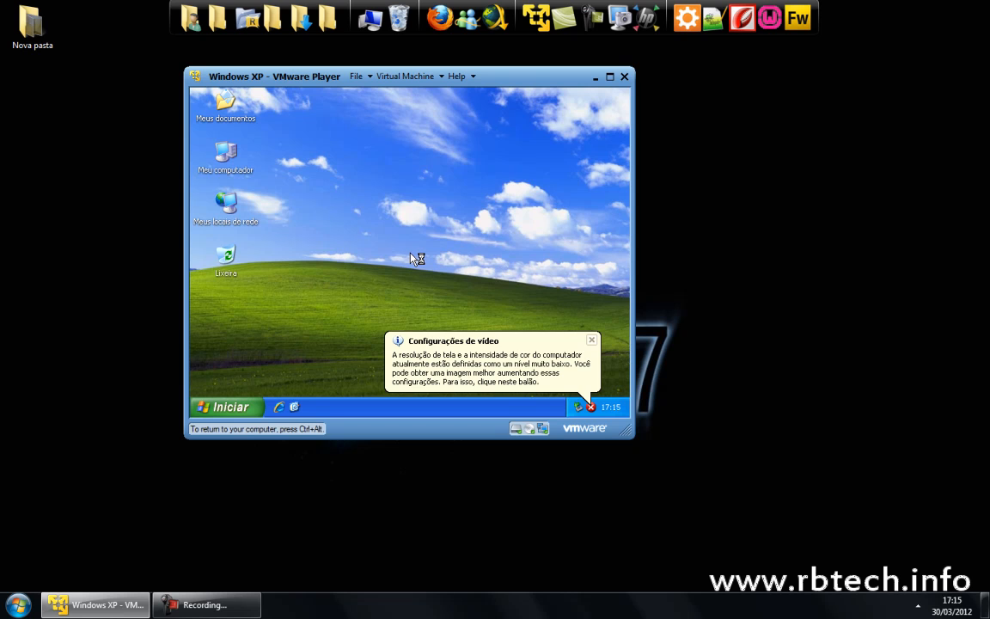
Let Windows XP automatically correct the guest's screen resolution and colour settings.
{"action": "left_click", "coordinate": [427, 346]}
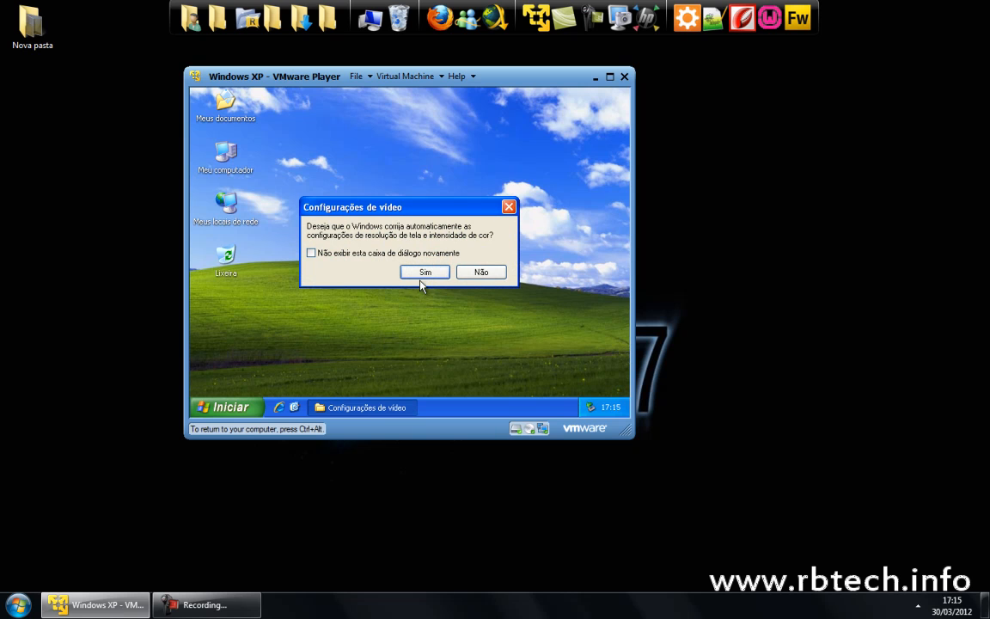
{"action": "left_click", "coordinate": [422, 273]}
{"action": "left_click", "coordinate": [379, 197]}
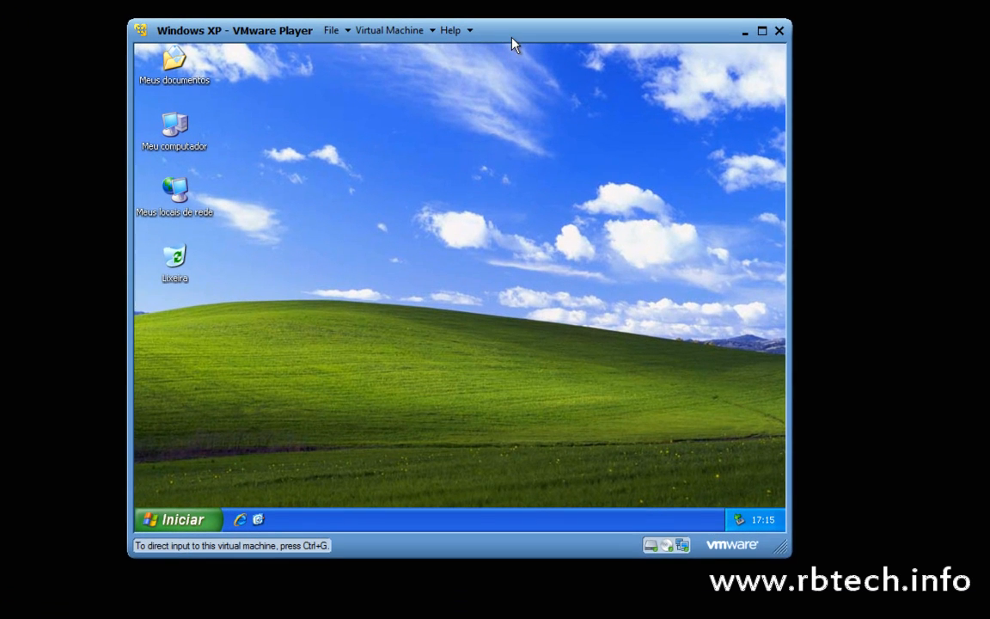
Enlarge and shrink the virtual machine window to test display scaling, and switch it to full screen and back.
{"action": "left_click_drag", "start_coordinate": [513, 43], "coordinate": [500, 29]}
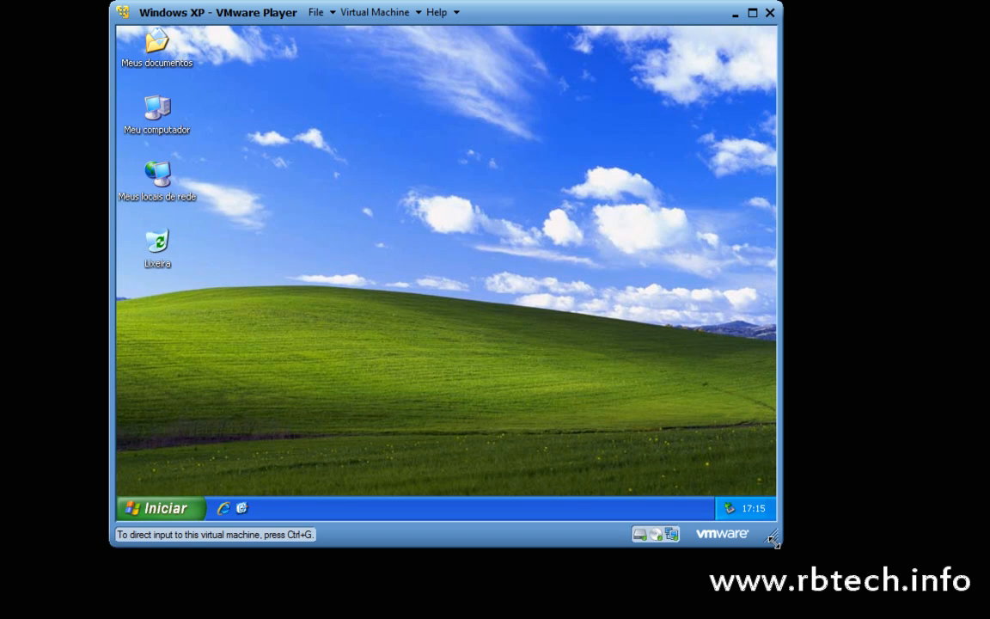
{"action": "left_click_drag", "start_coordinate": [773, 539], "coordinate": [868, 610]}
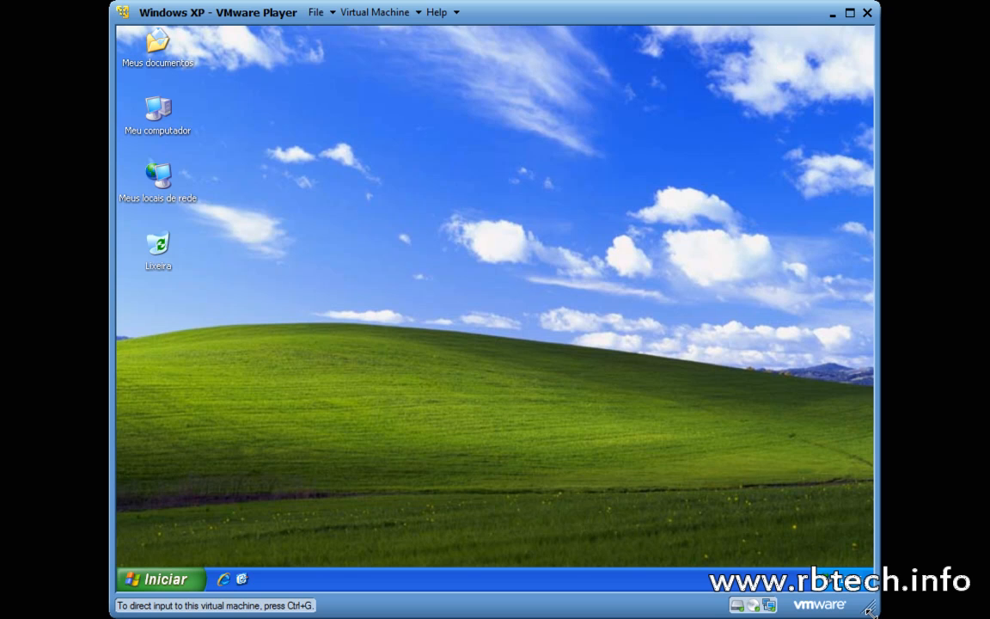
{"action": "left_click_drag", "start_coordinate": [869, 610], "coordinate": [805, 536]}
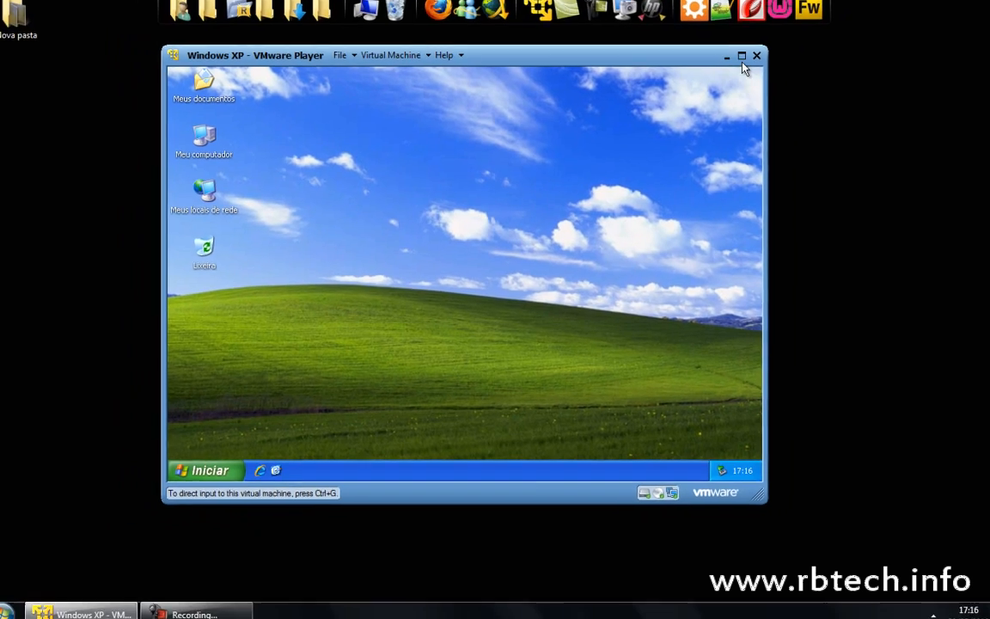
{"action": "left_click", "coordinate": [781, 12]}
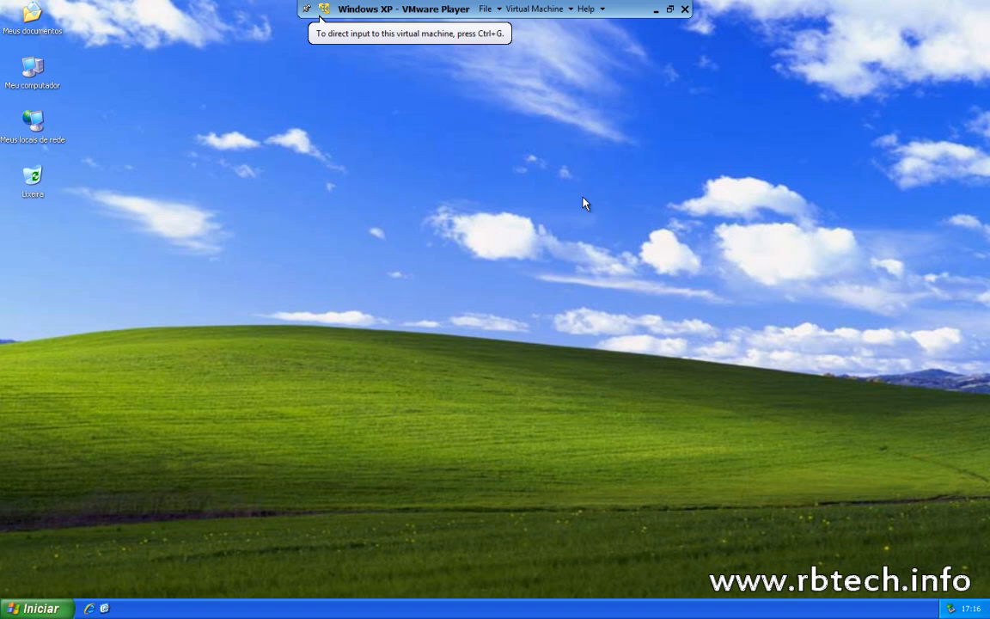
{"action": "left_click", "coordinate": [669, 9]}
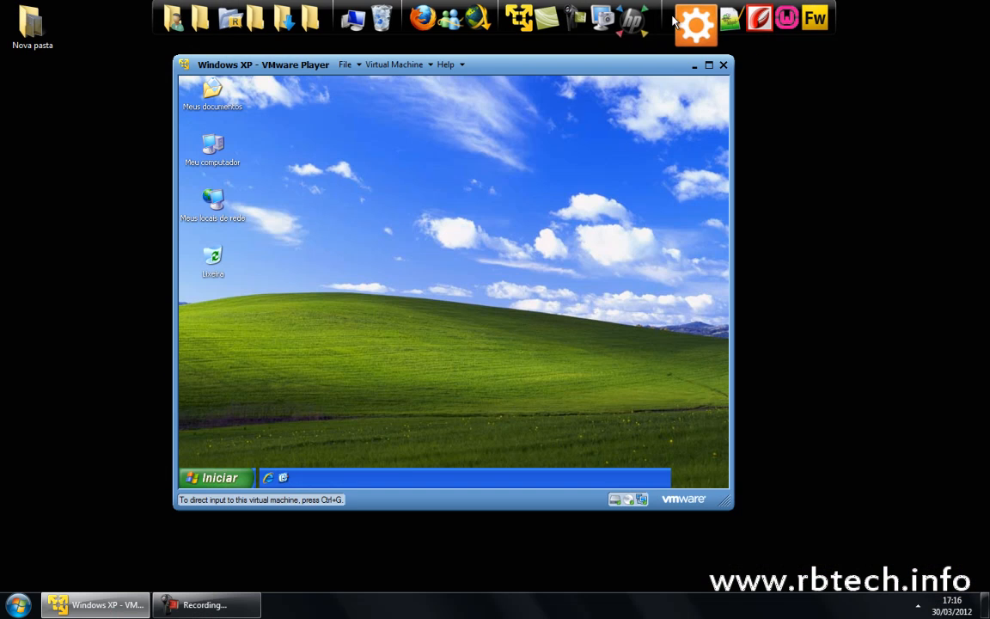
Set the guest's screen resolution to 1024 by 768 pixels, keep the configuration and reposition the enlarged virtual machine window.
{"action": "right_click", "coordinate": [411, 137]}
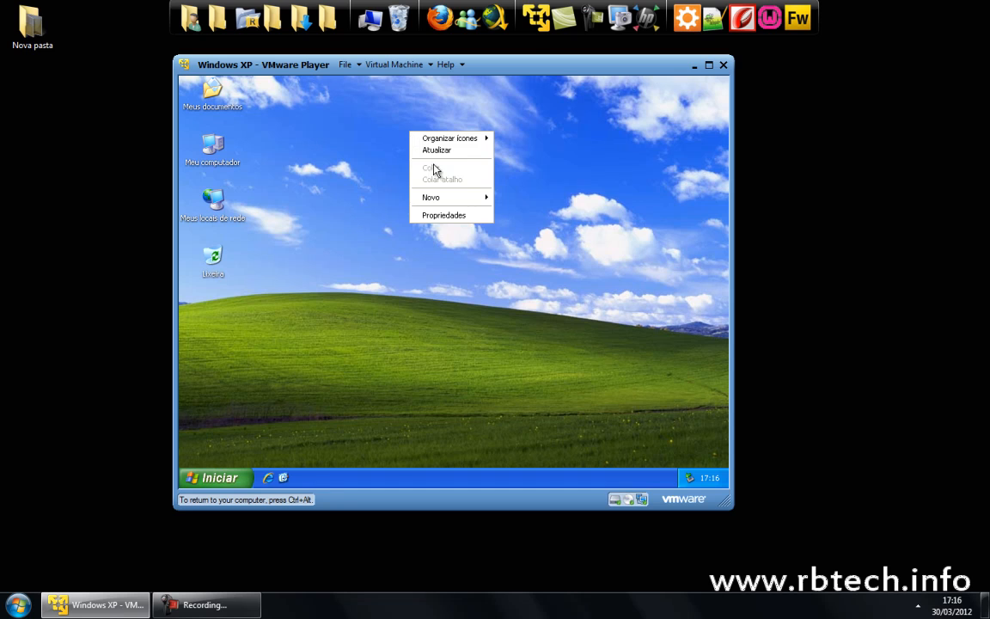
{"action": "left_click", "coordinate": [433, 214]}
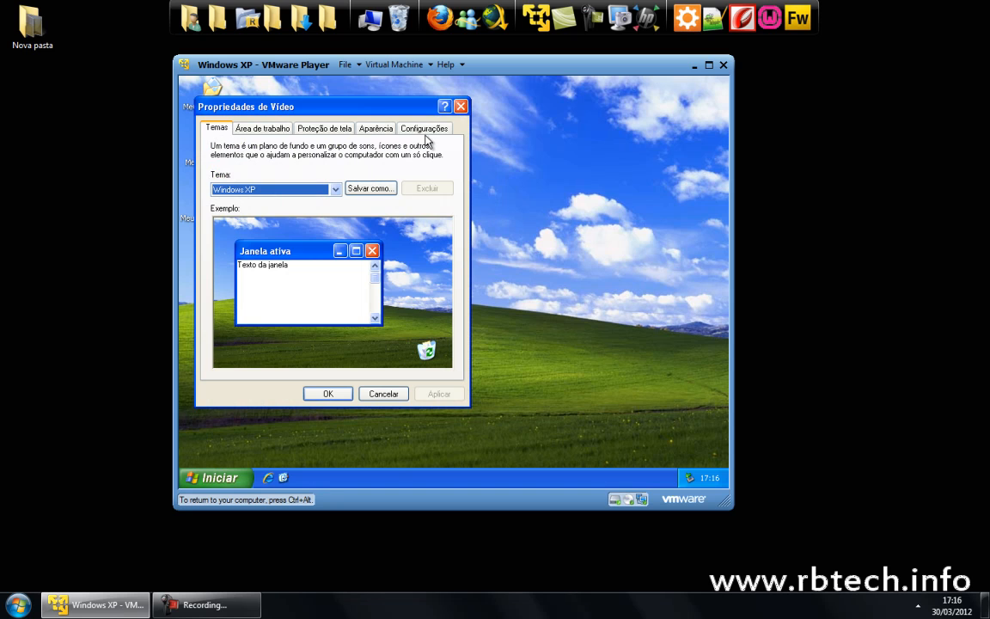
{"action": "left_click", "coordinate": [424, 128]}
{"action": "left_click_drag", "start_coordinate": [250, 301], "coordinate": [253, 301]}
{"action": "left_click", "coordinate": [324, 394]}
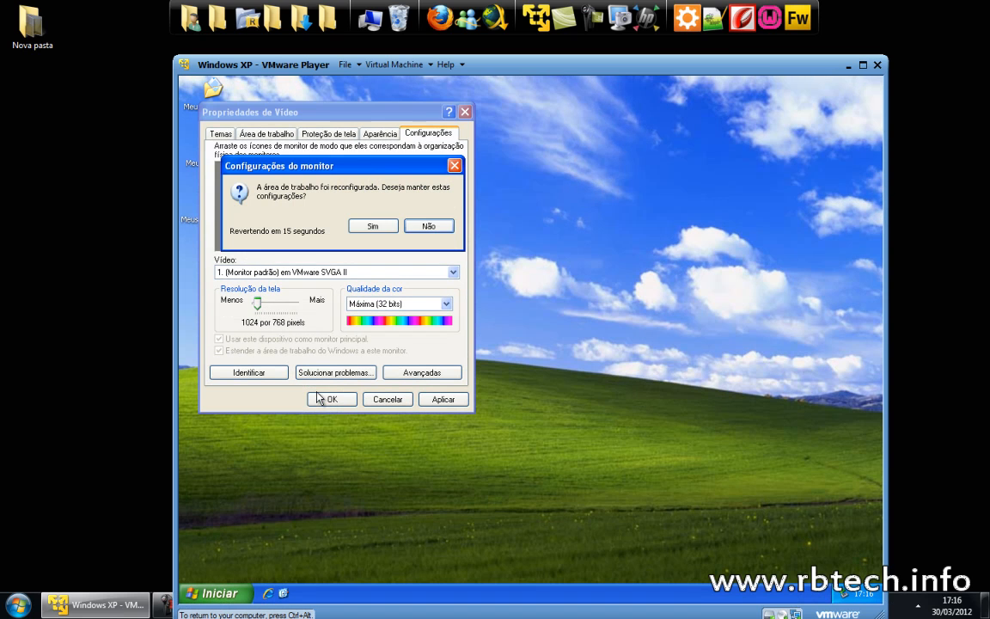
{"action": "left_click", "coordinate": [370, 228]}
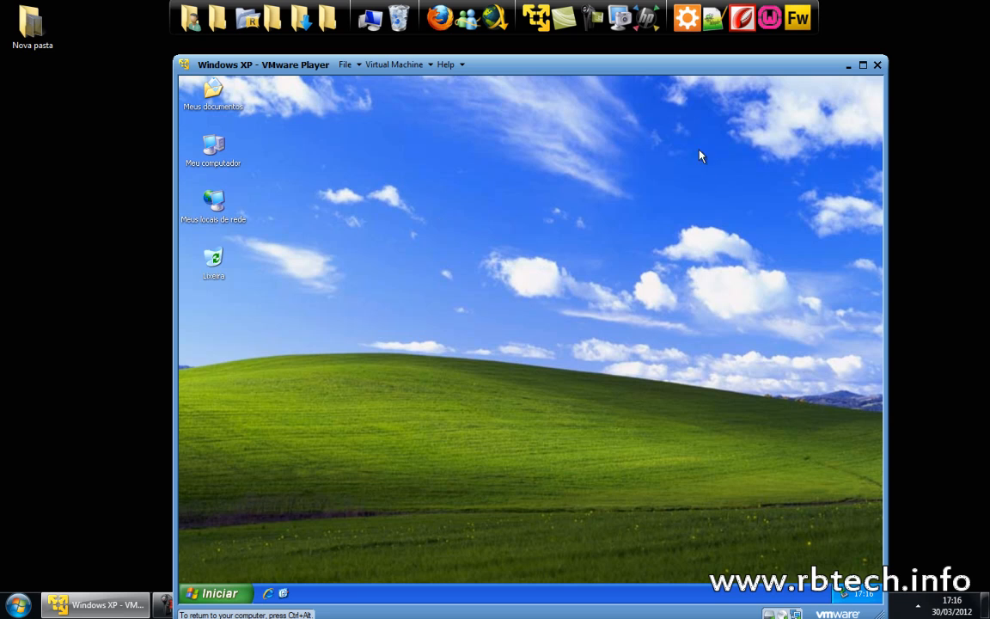
{"action": "left_click_drag", "start_coordinate": [685, 71], "coordinate": [521, 30]}
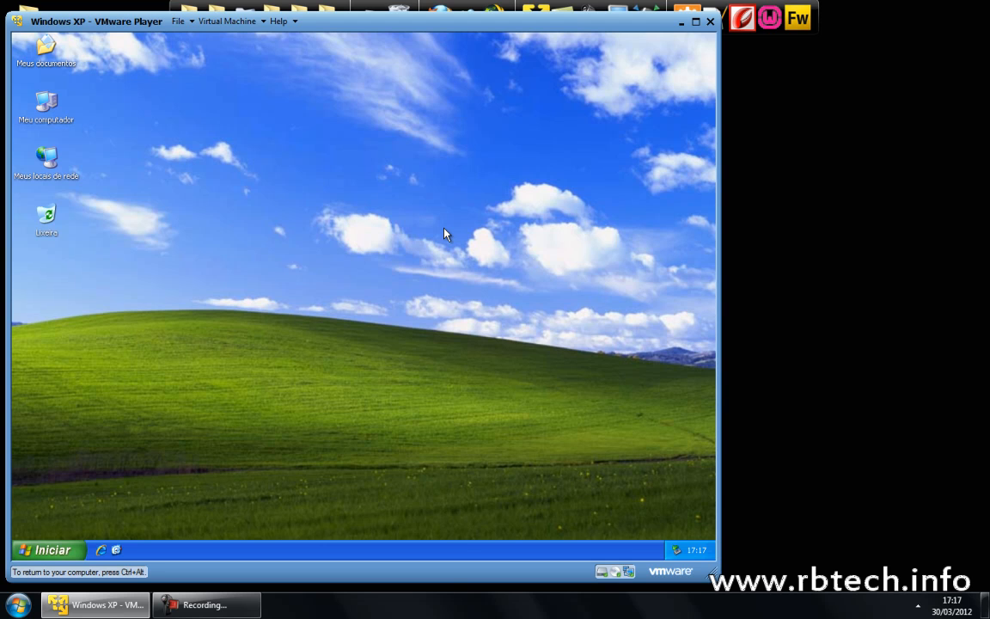
{"action": "key", "text": "ctrl+alt"}
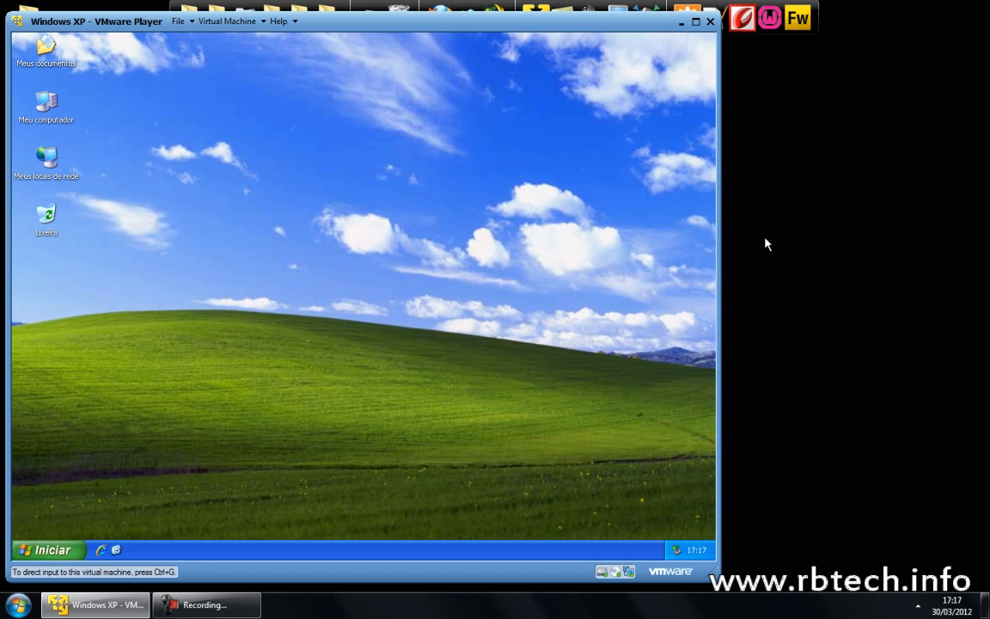